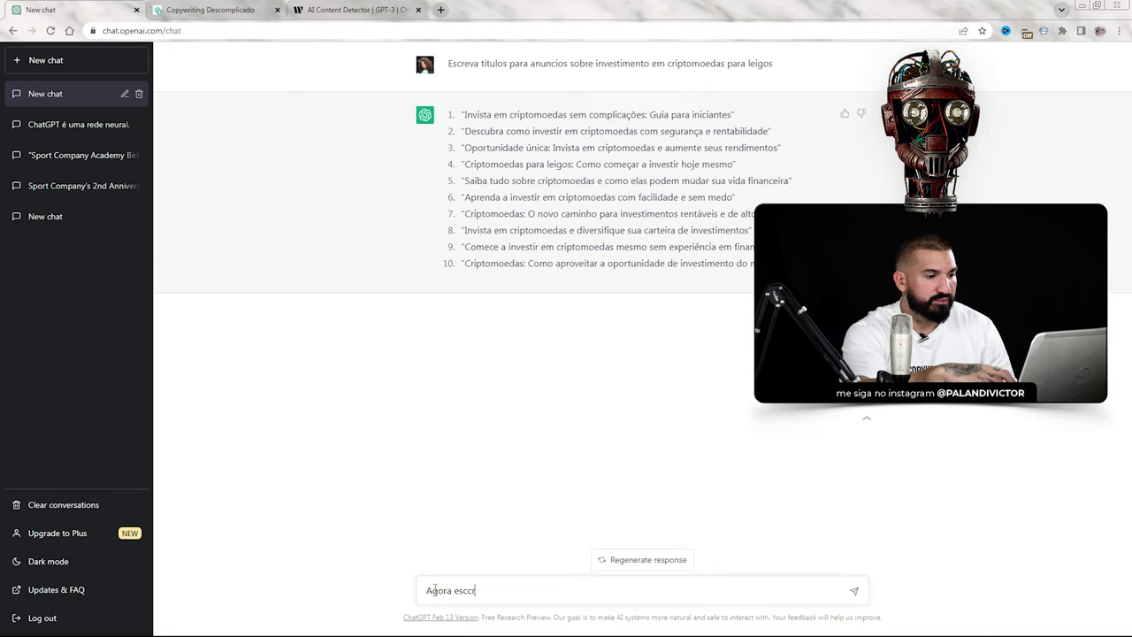
Complete and send the prompt 'Agora escreva uma descrição para a primeira ideia gerada acima'.
text(uma desc)
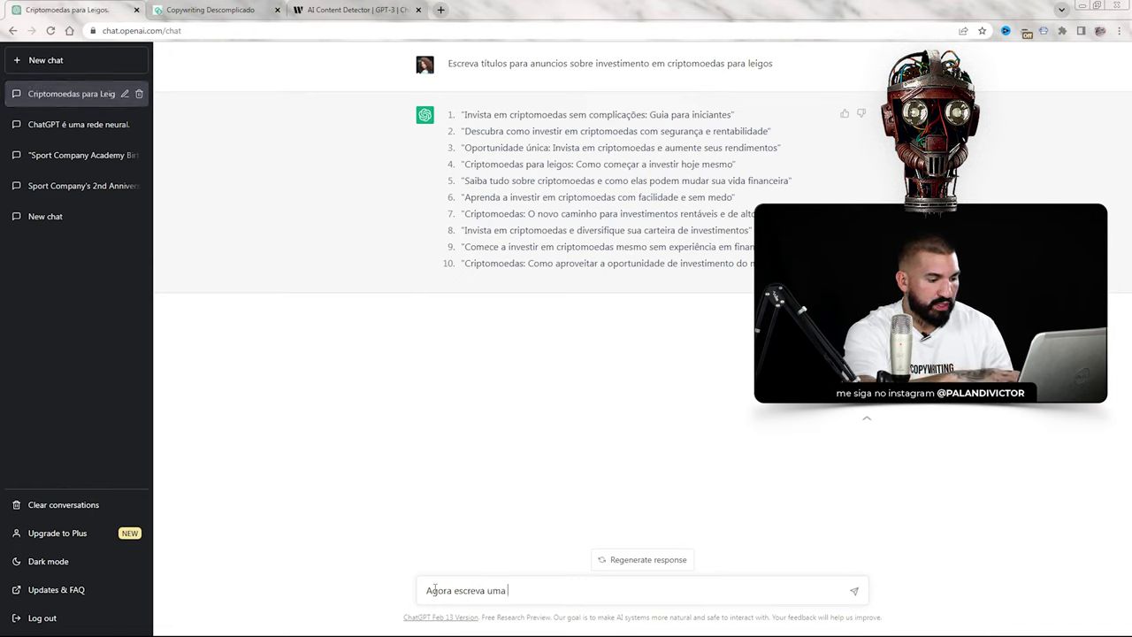
text(rição par)
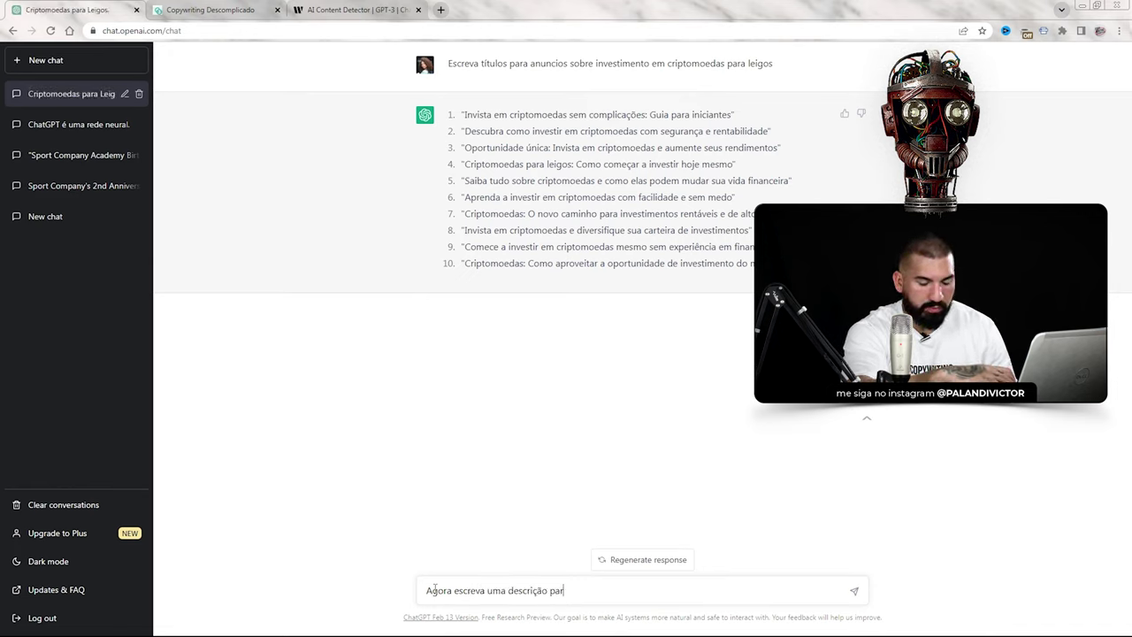
text(a cada ideia gerada acima)
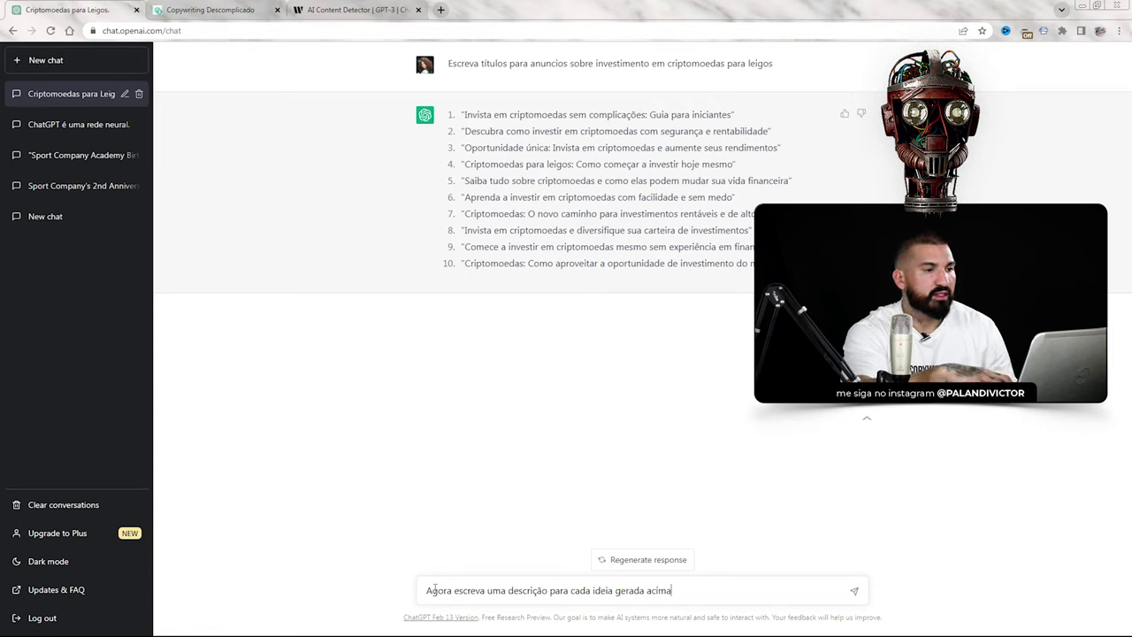
double_click(577, 590)
text(a primeira)
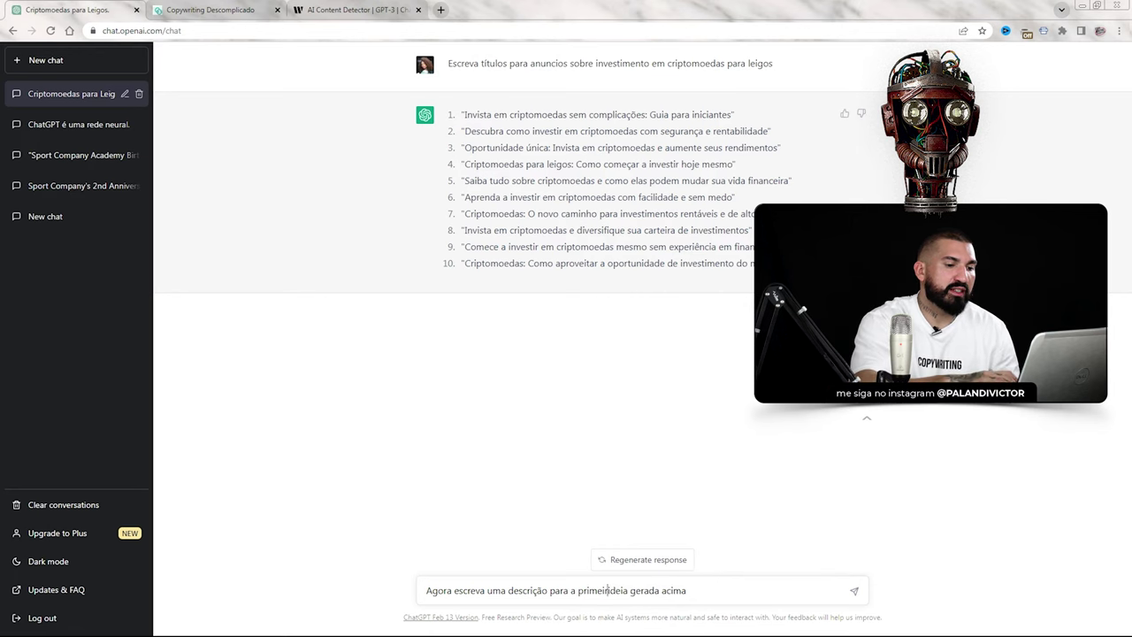
key(Return)
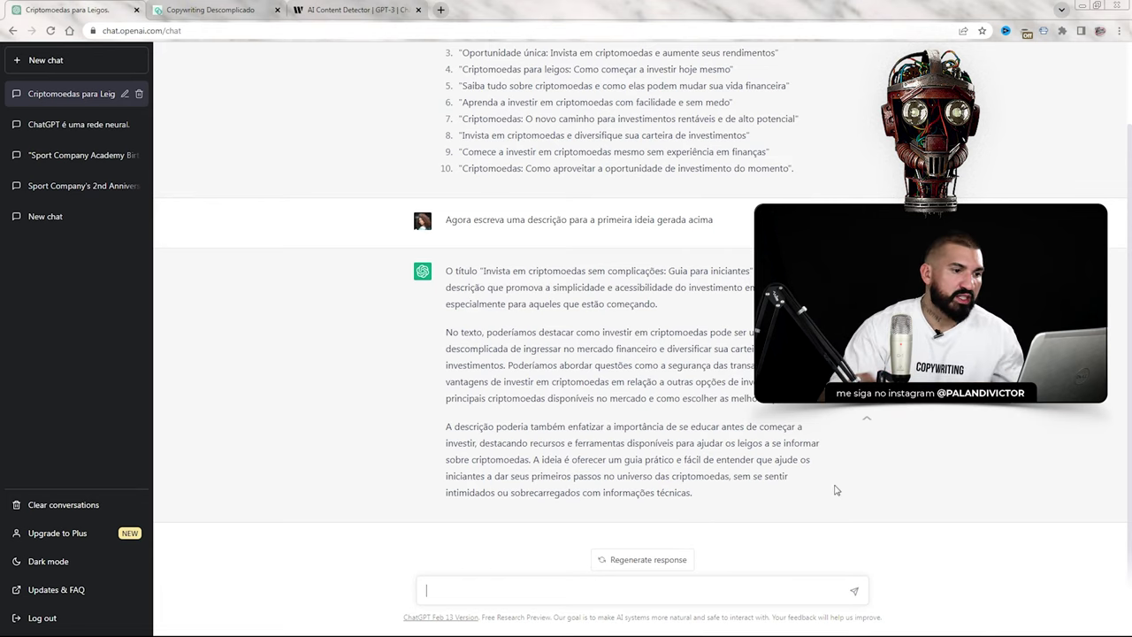
Send the follow-up prompt 'Escreva um anuncio com base em tudo isso que você falou'.
text(reva)
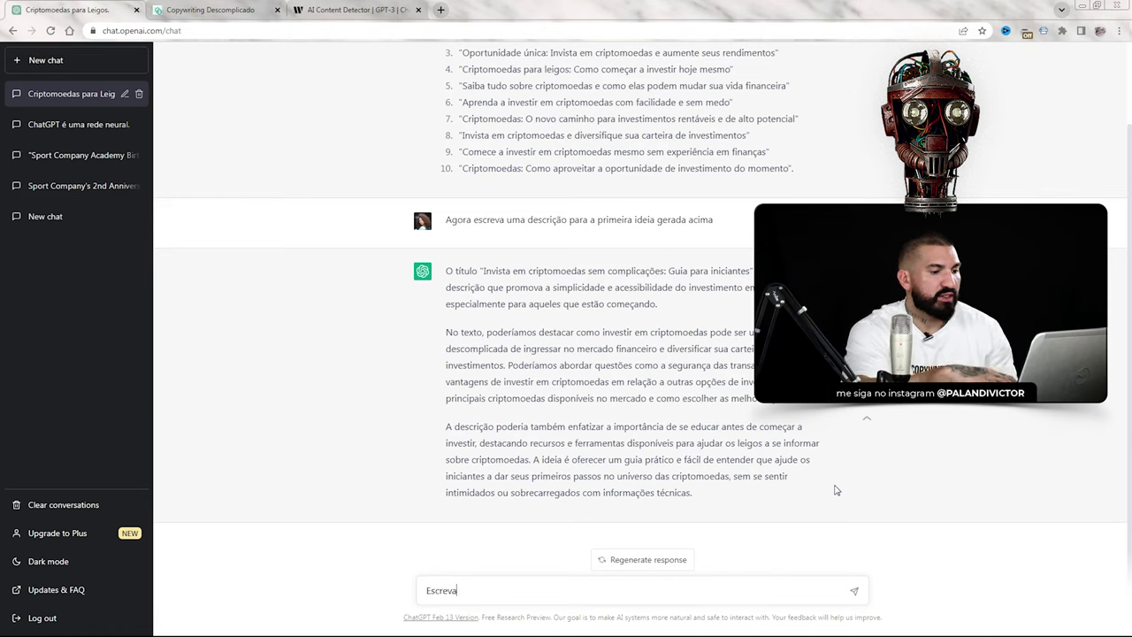
text( um anuncio com base em tu)
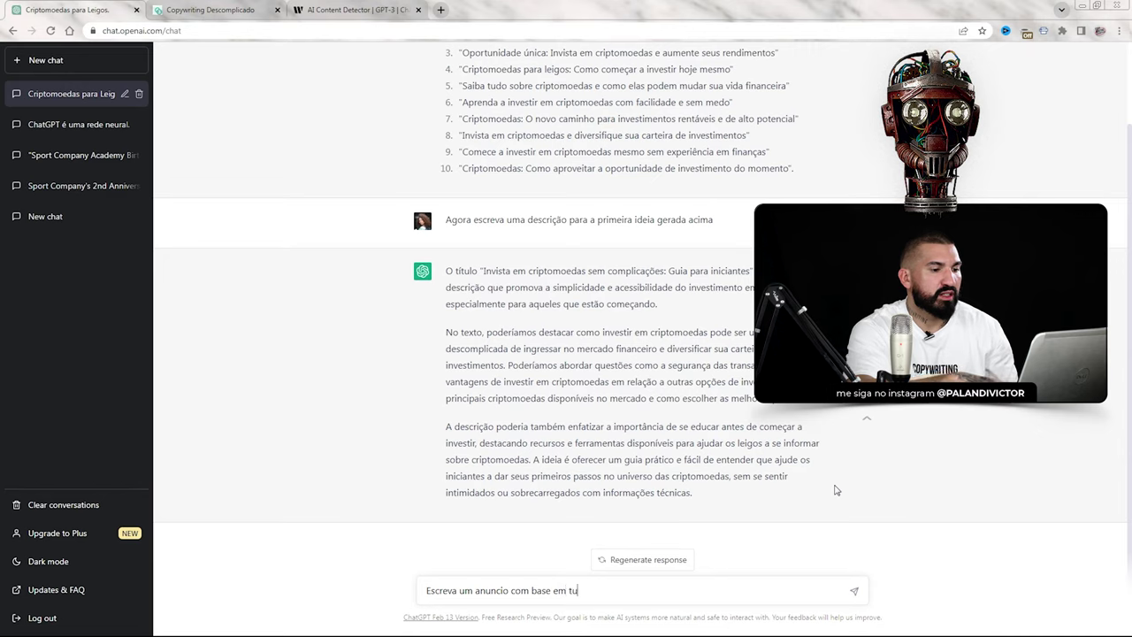
text(do isso que você falou)
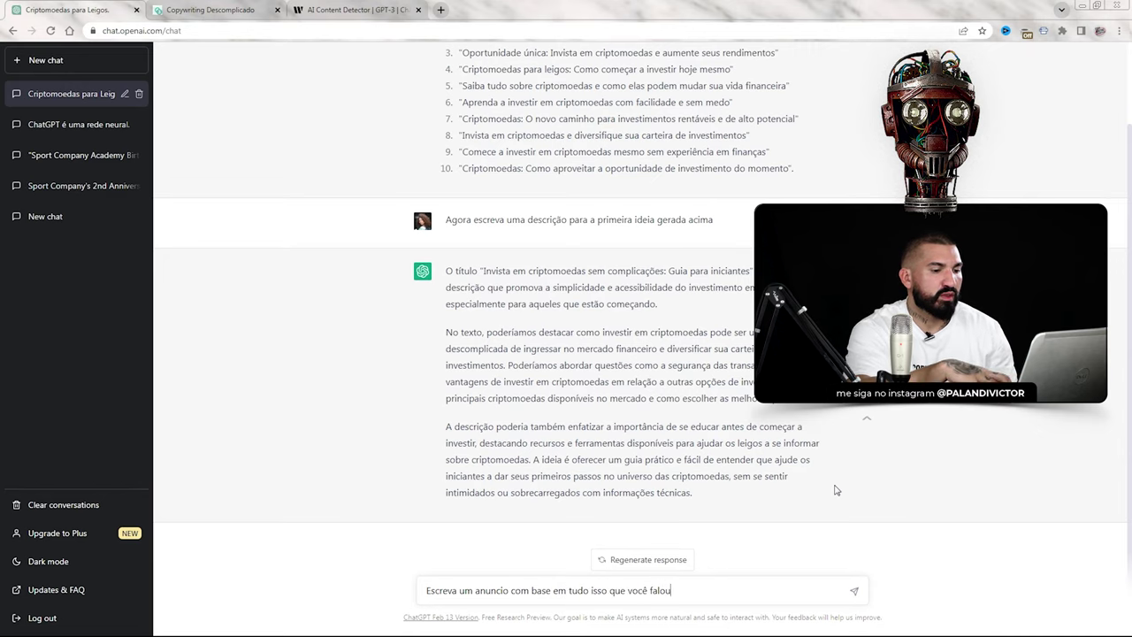
key(Return)
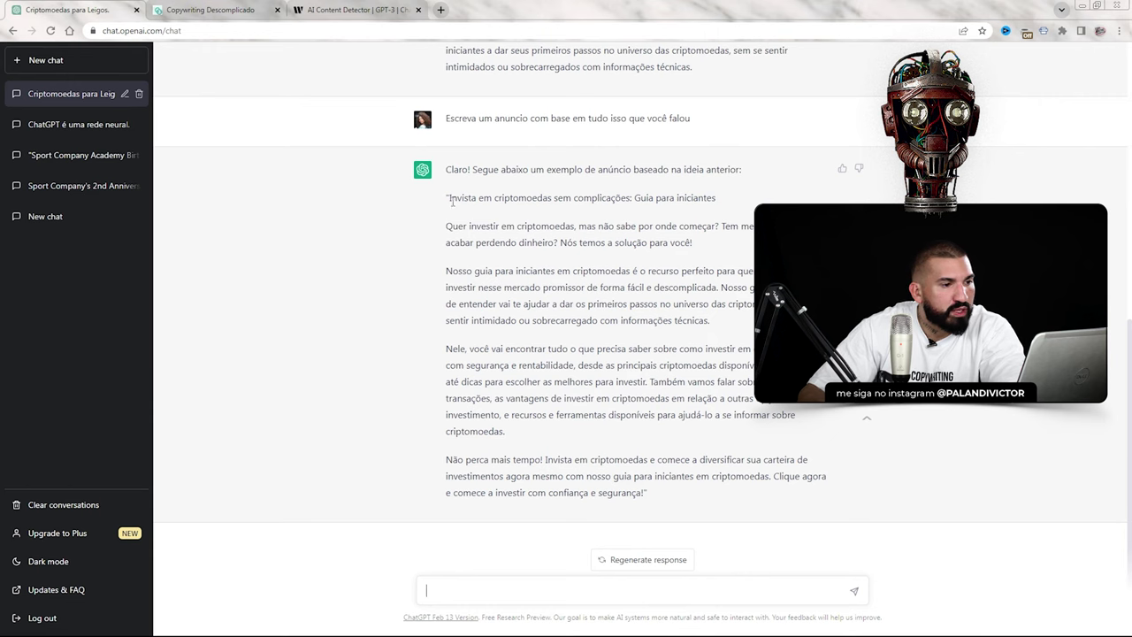
Read through the generated ad's headline and body paragraphs, comparing them with the first suggested title and its description request.
drag(447, 197, 722, 220)
scroll(662, 246, up, 5)
drag(458, 114, 701, 115)
drag(612, 314, 698, 318)
scroll(566, 266, down, 6)
drag(447, 226, 628, 271)
click(688, 247)
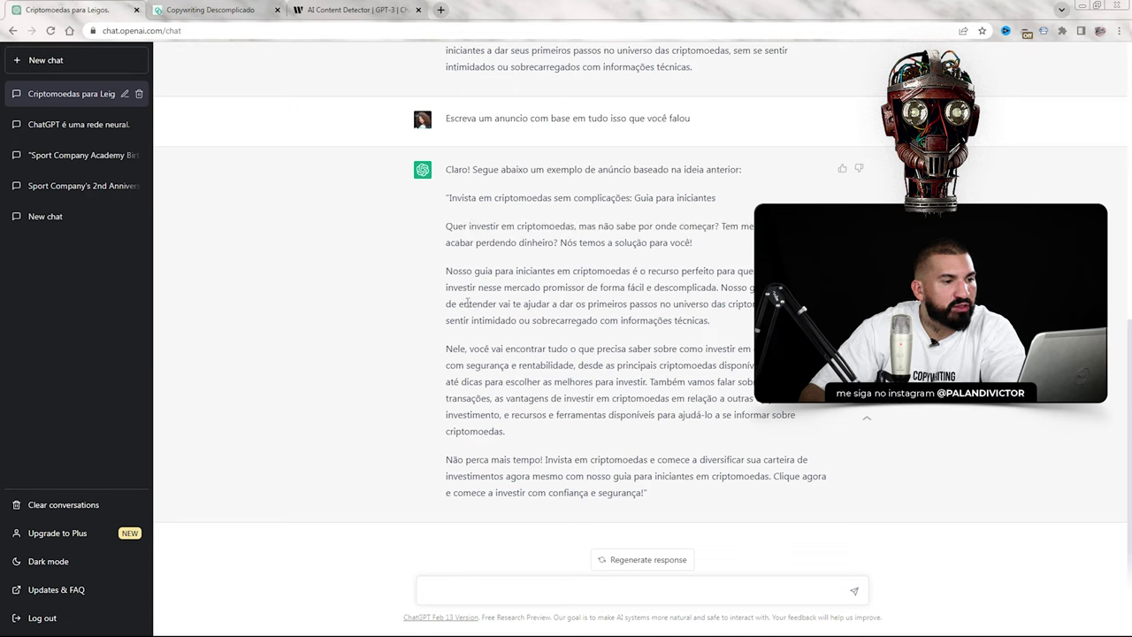
drag(446, 272, 754, 270)
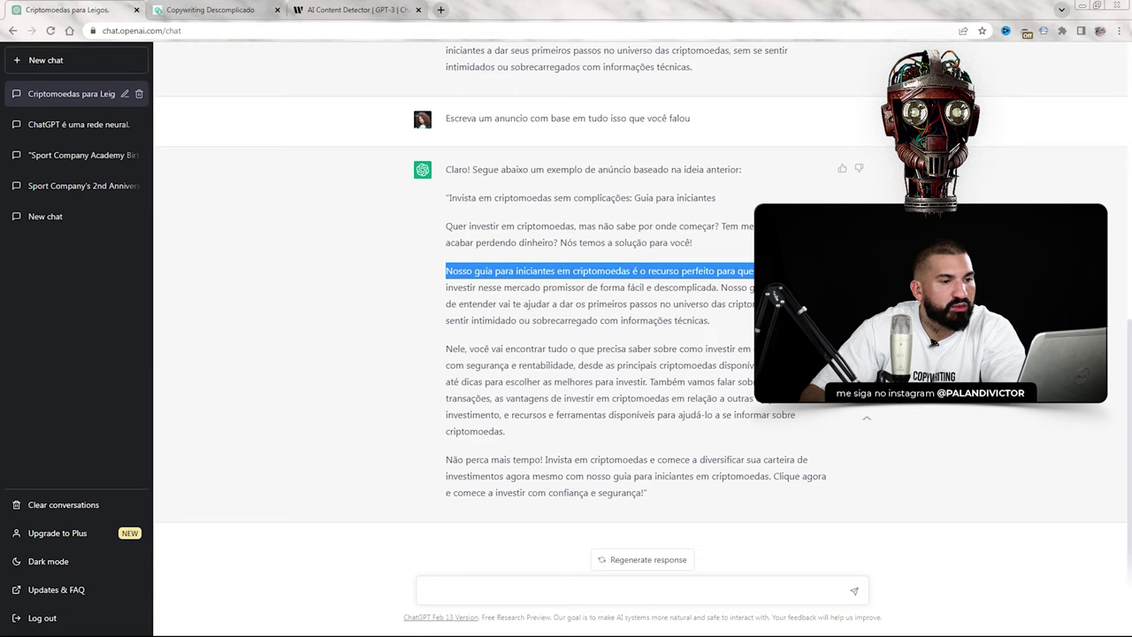
click(708, 324)
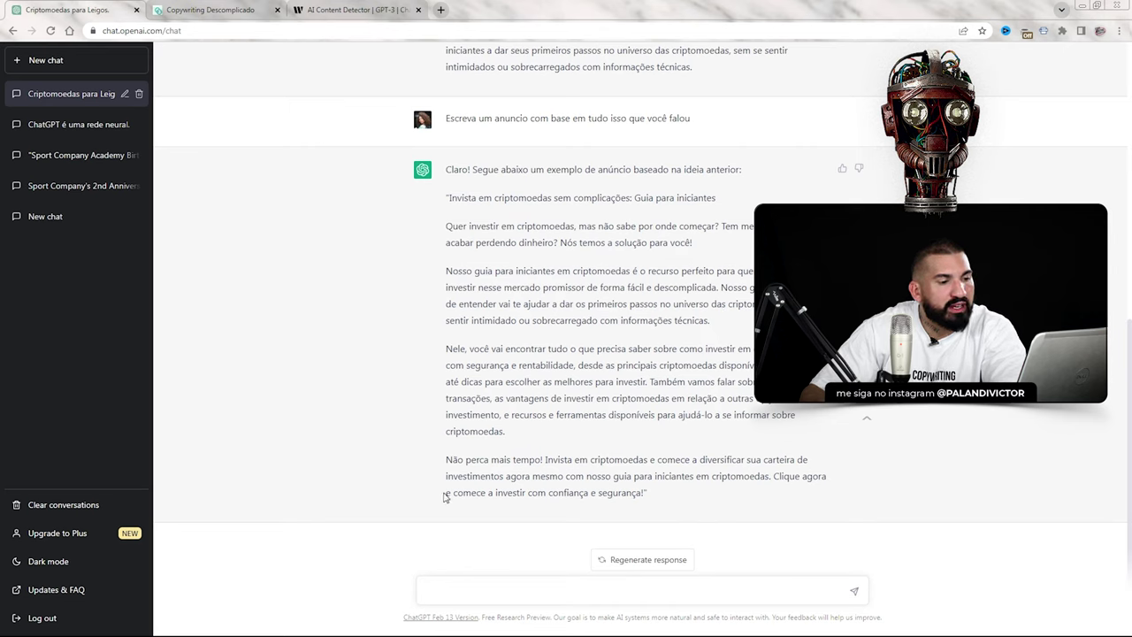
drag(663, 493, 444, 231)
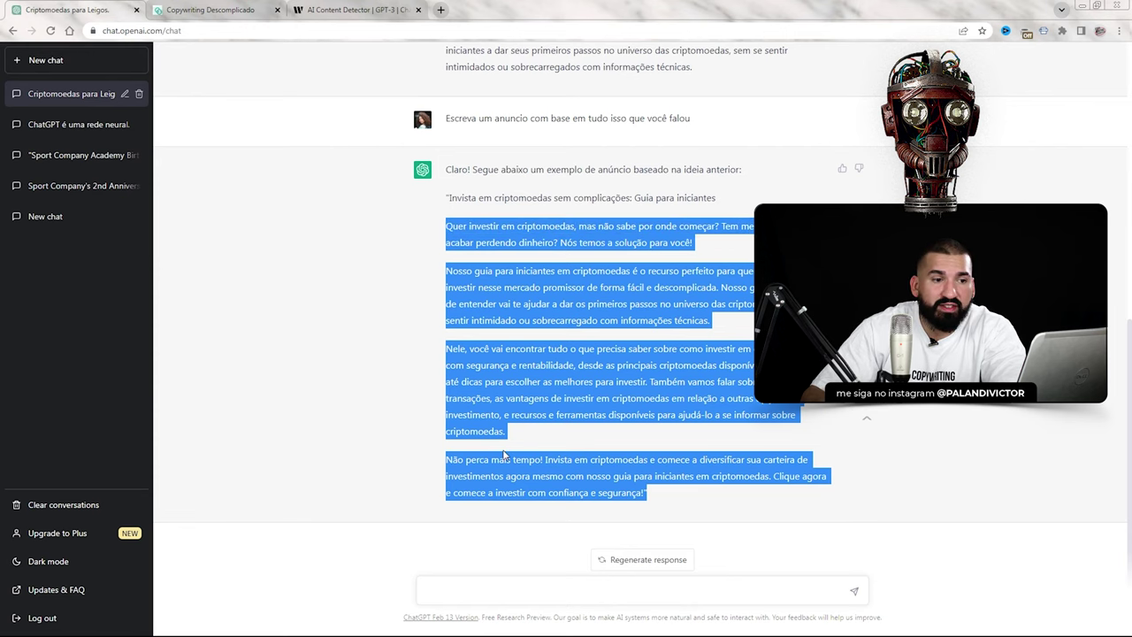
click(685, 511)
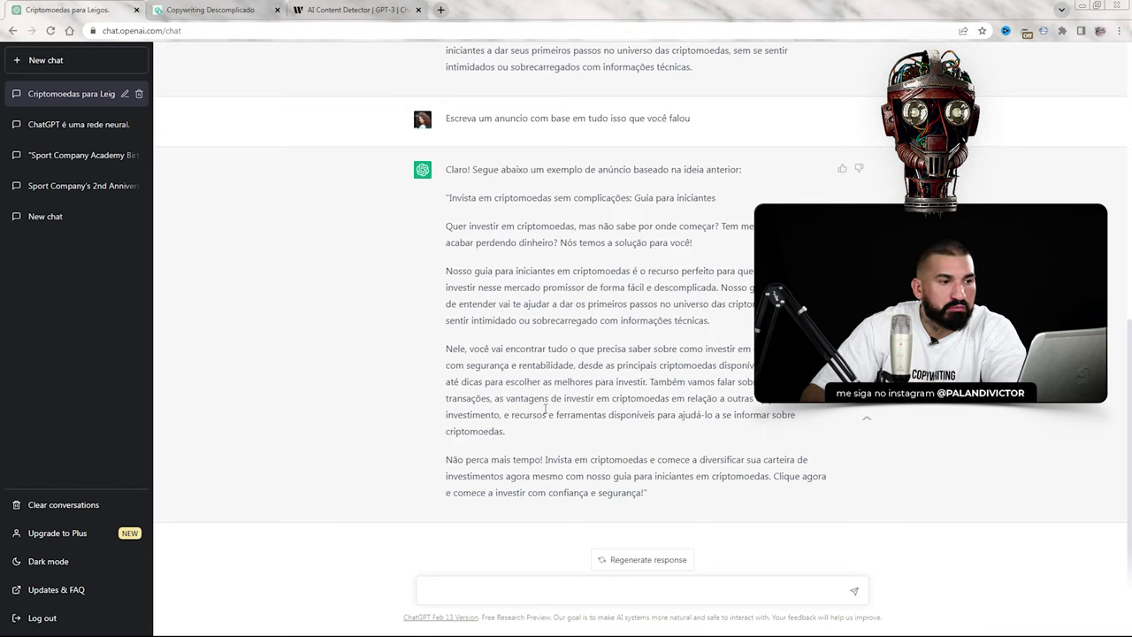
Review the list of suggested cryptocurrency ad titles at the start of the conversation, including the third and seventh ones.
click(475, 597)
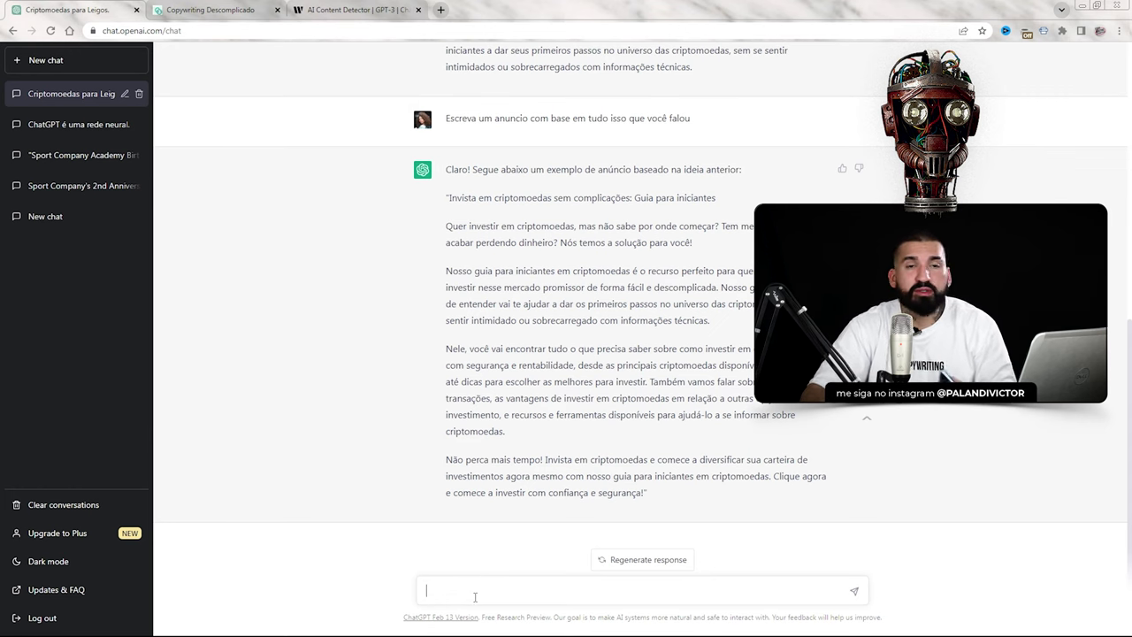
scroll(569, 429, up, 6)
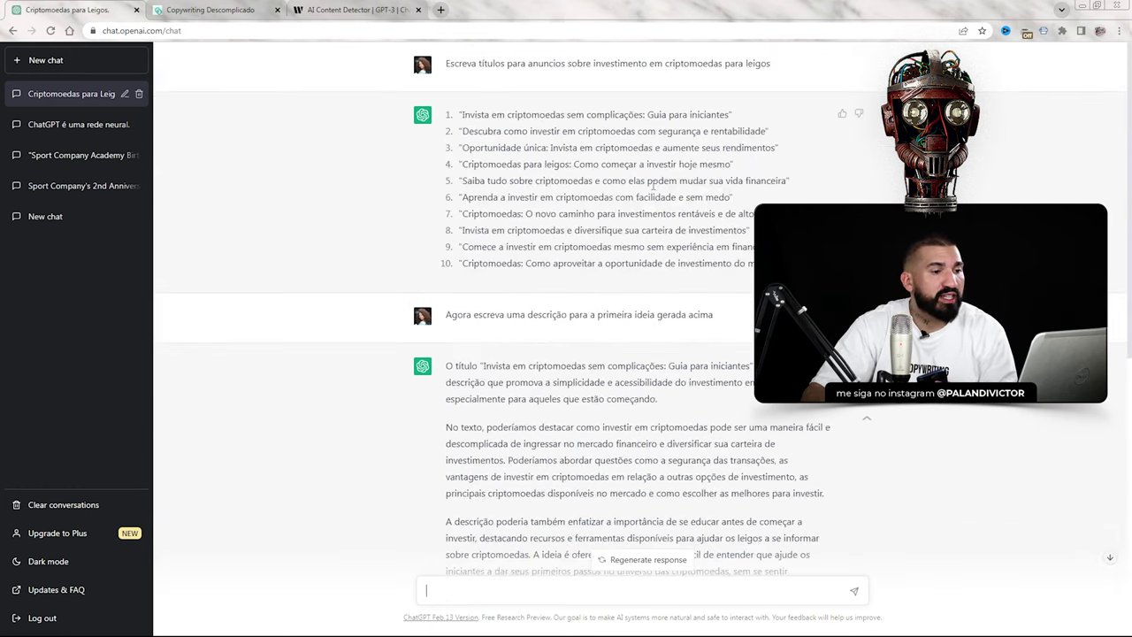
drag(444, 152, 809, 155)
drag(478, 214, 778, 214)
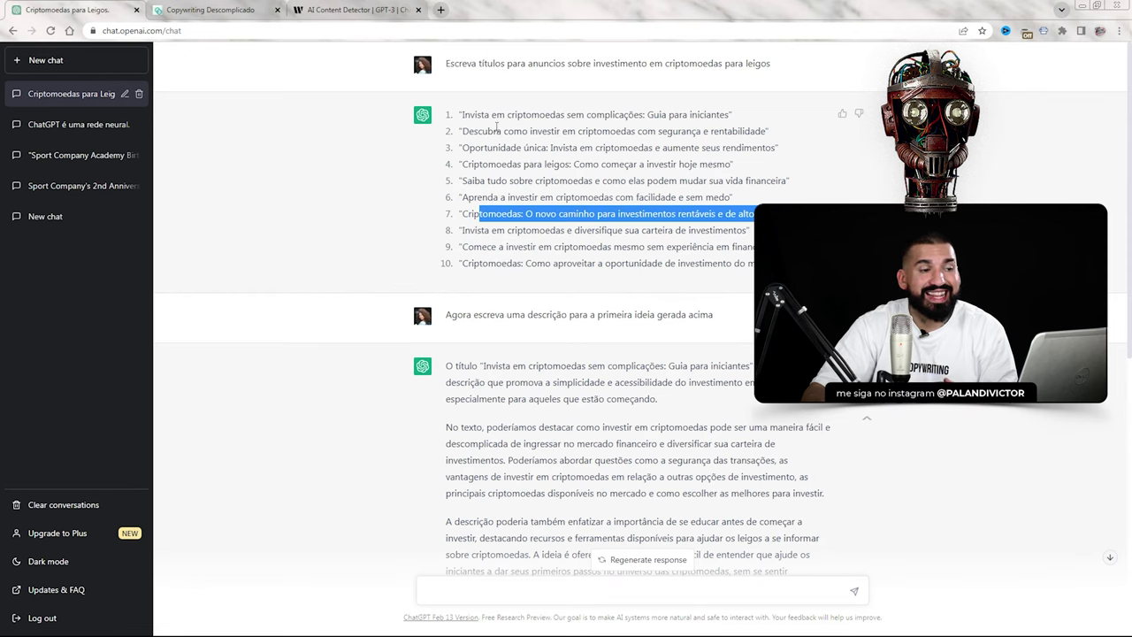
click(625, 259)
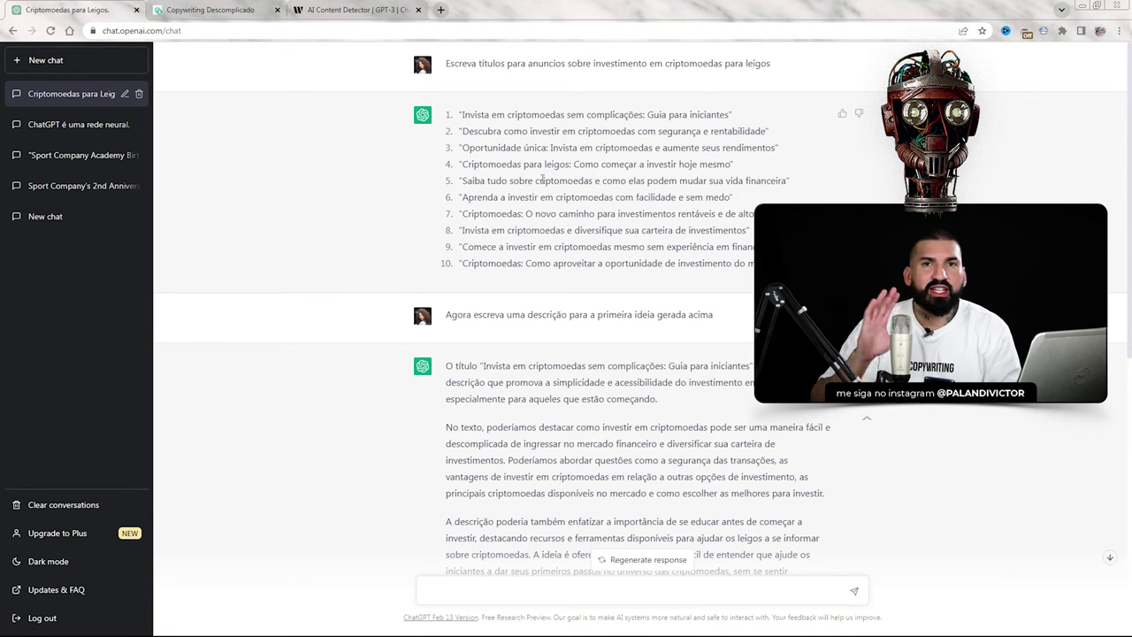
Send the prompt 'Me dê ideias de públicos para eu segmentar no Facebook Ads com base no anuncio escrito acima'.
scroll(542, 179, down, 9)
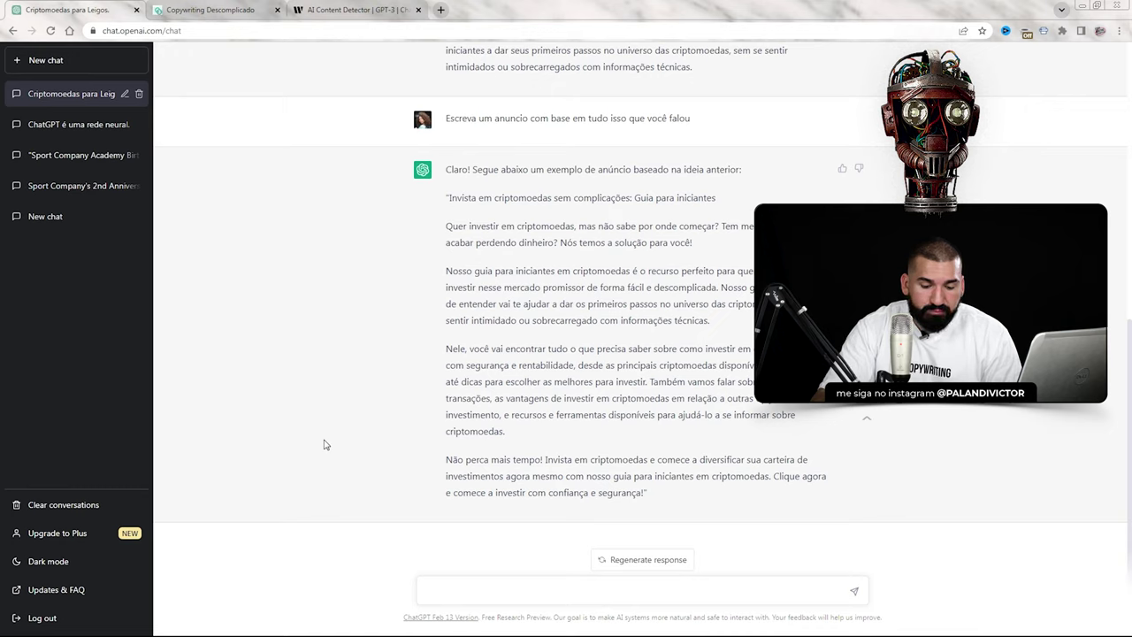
click(470, 586)
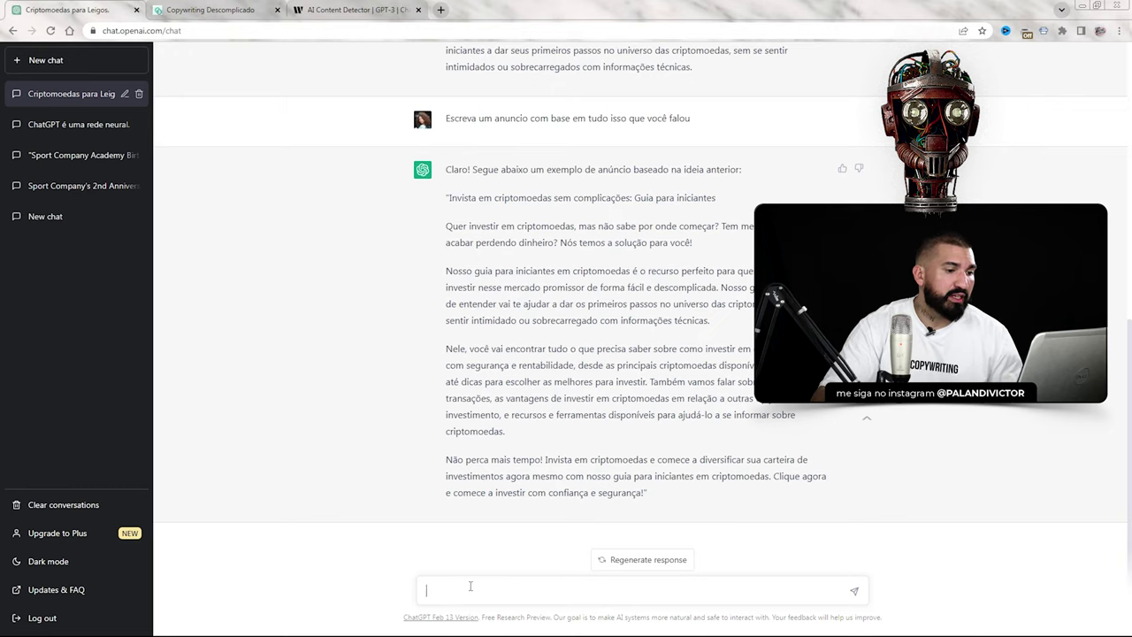
text(Me dê ideia)
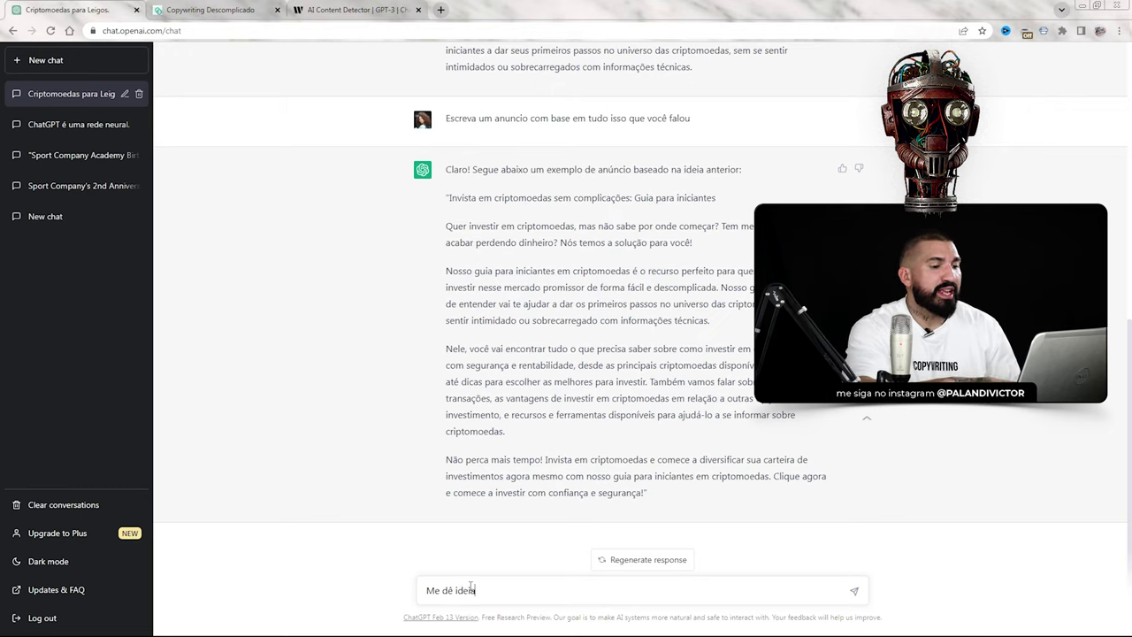
text(s de públicos p)
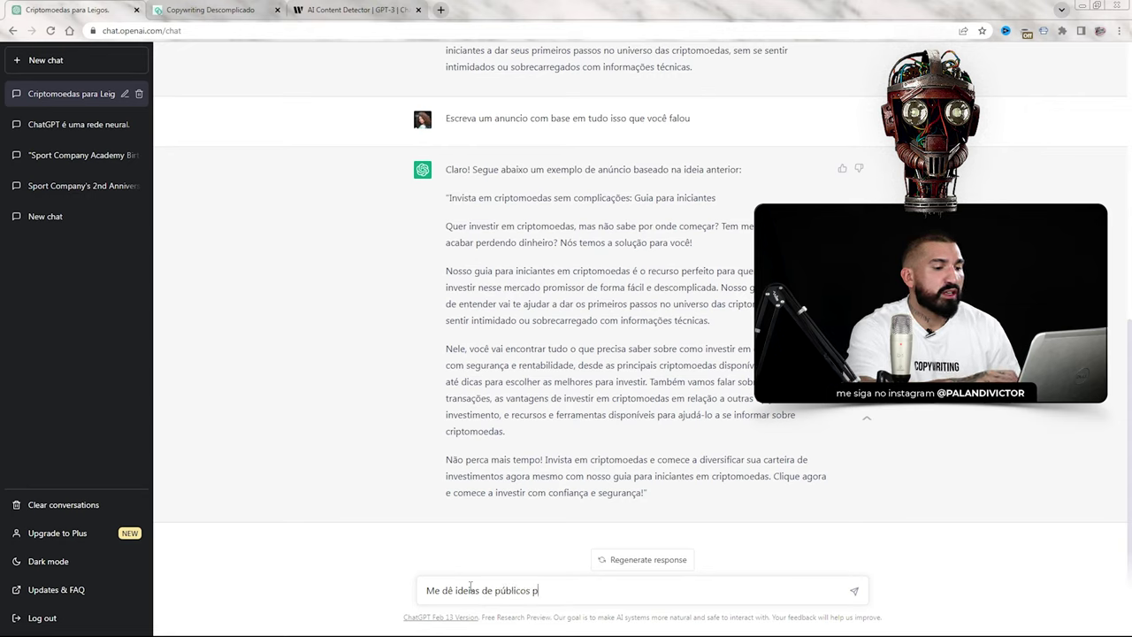
text(ara eu segmentar n)
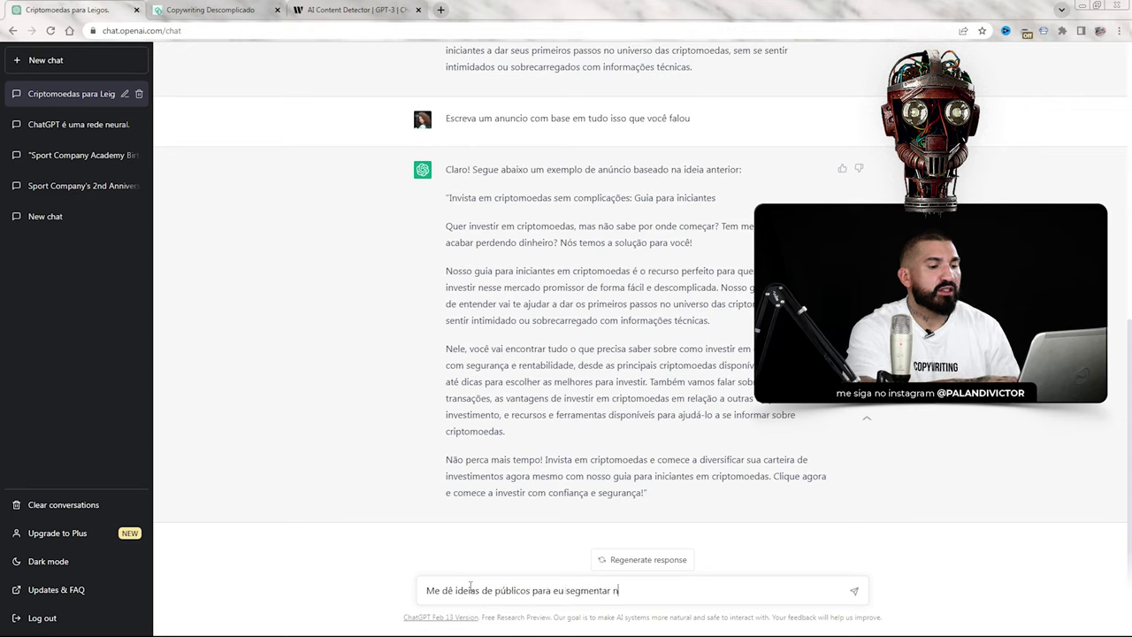
text(o Facebook Ads )
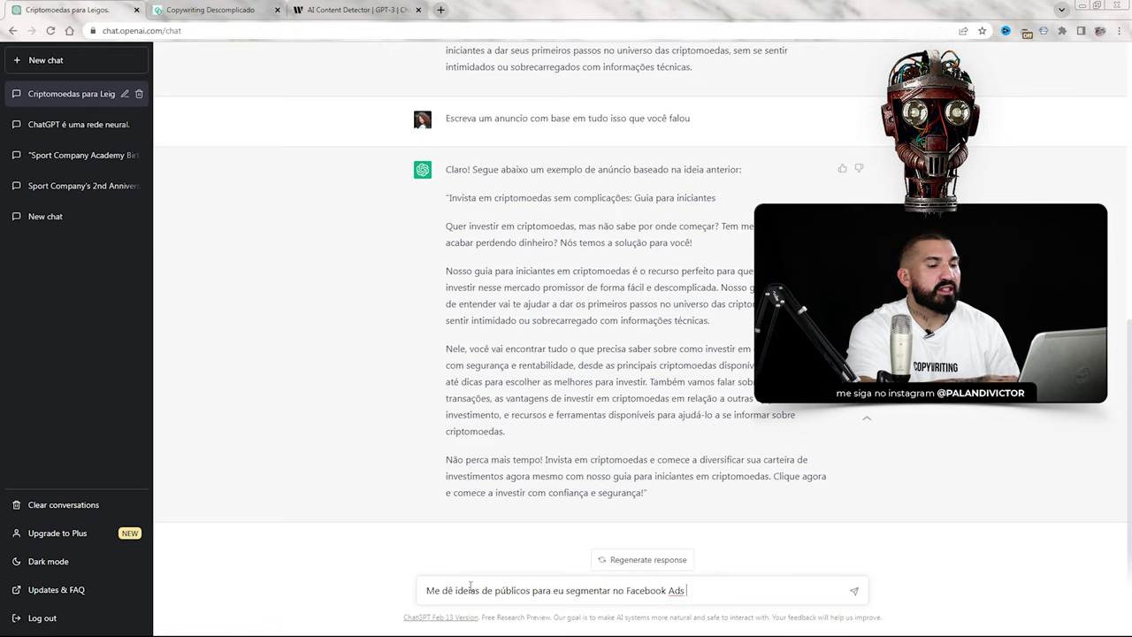
text(com base no anu)
text(cio escrito c)
text(cima)
key(Return)
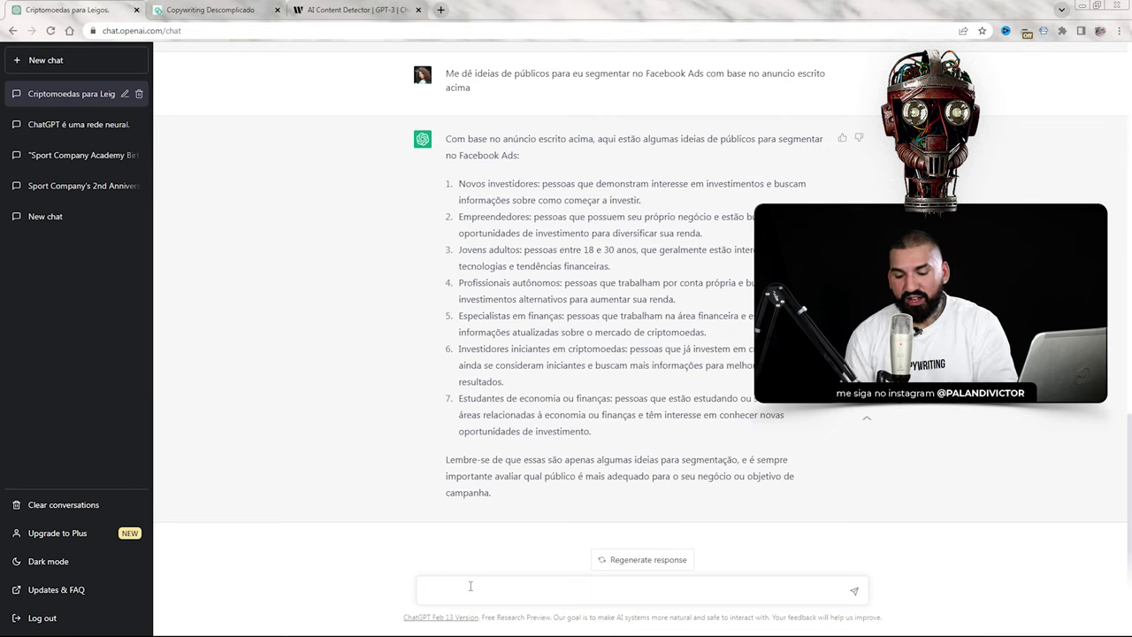
Send the prompt 'Gere ideias de imagens para eu fazer esses anuncios que você sugeriu'.
text(ideias de imagens para eu fazer ess)
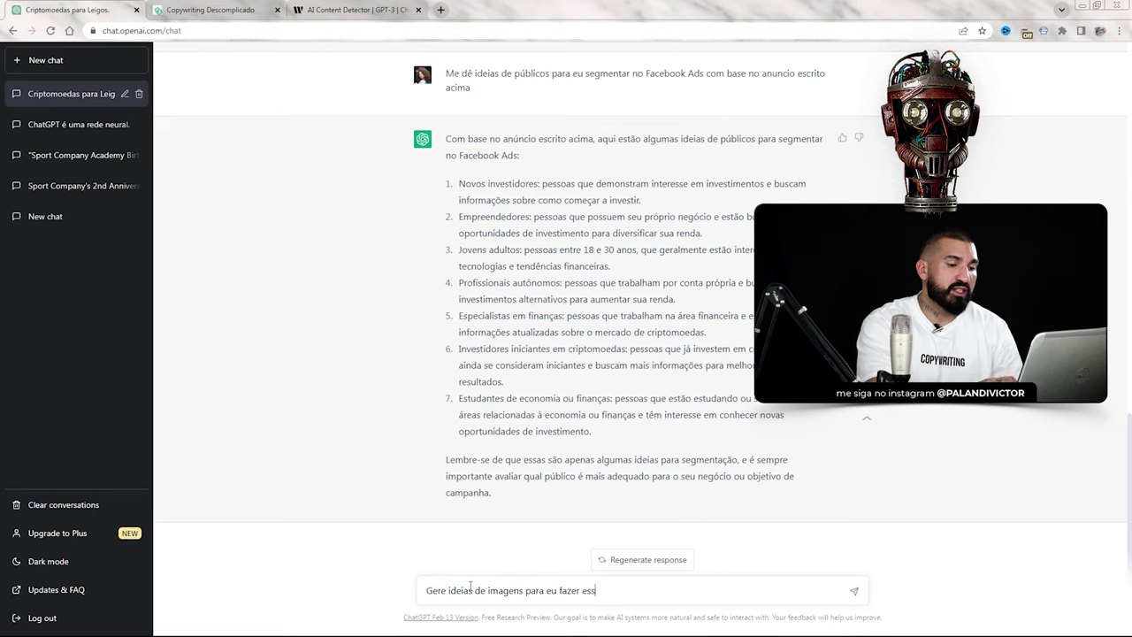
text(es anuncios que)
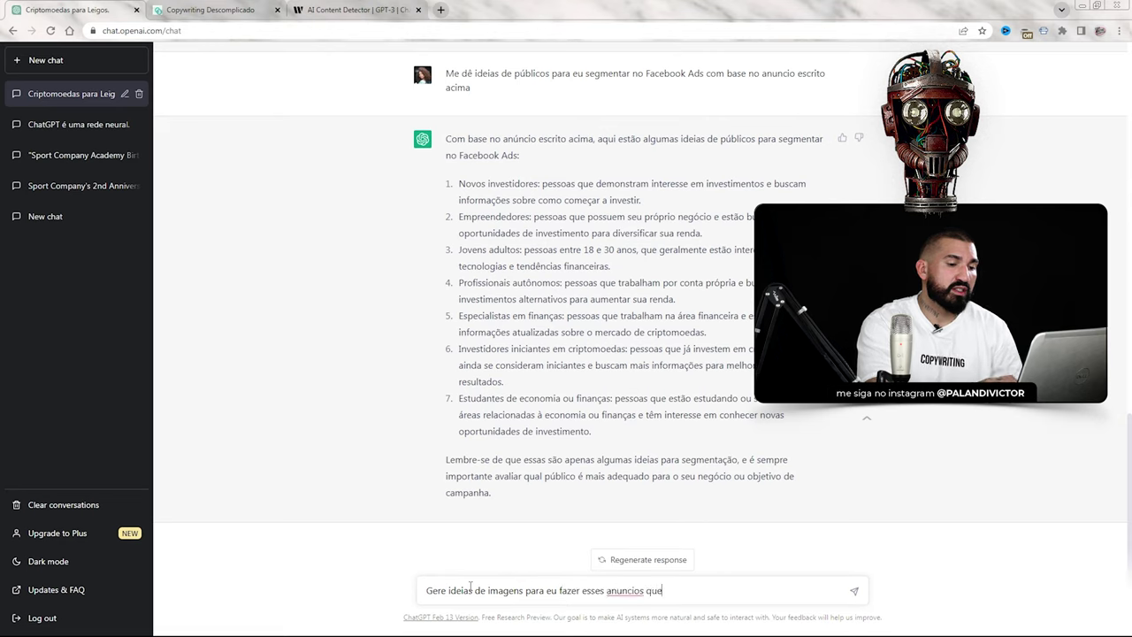
text( você sugeriu)
key(Return)
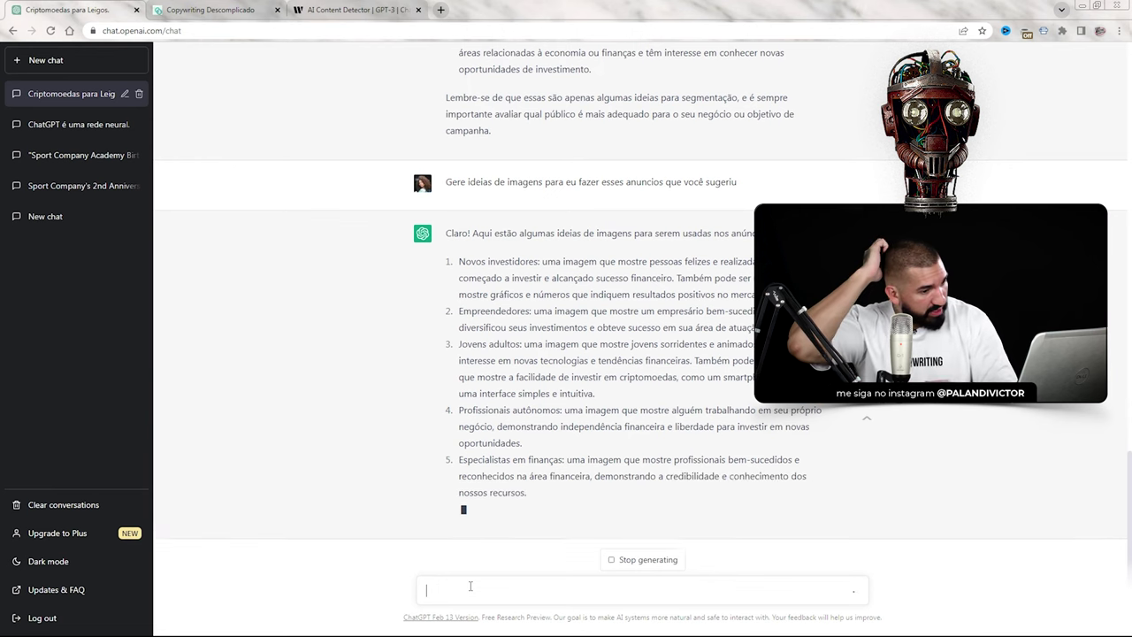
Send the prompt 'Quais métricas eu devo analisar para saber se esses anúncios estão dando bons resultados no Facebook Ads?'.
scroll(714, 549, up, 3)
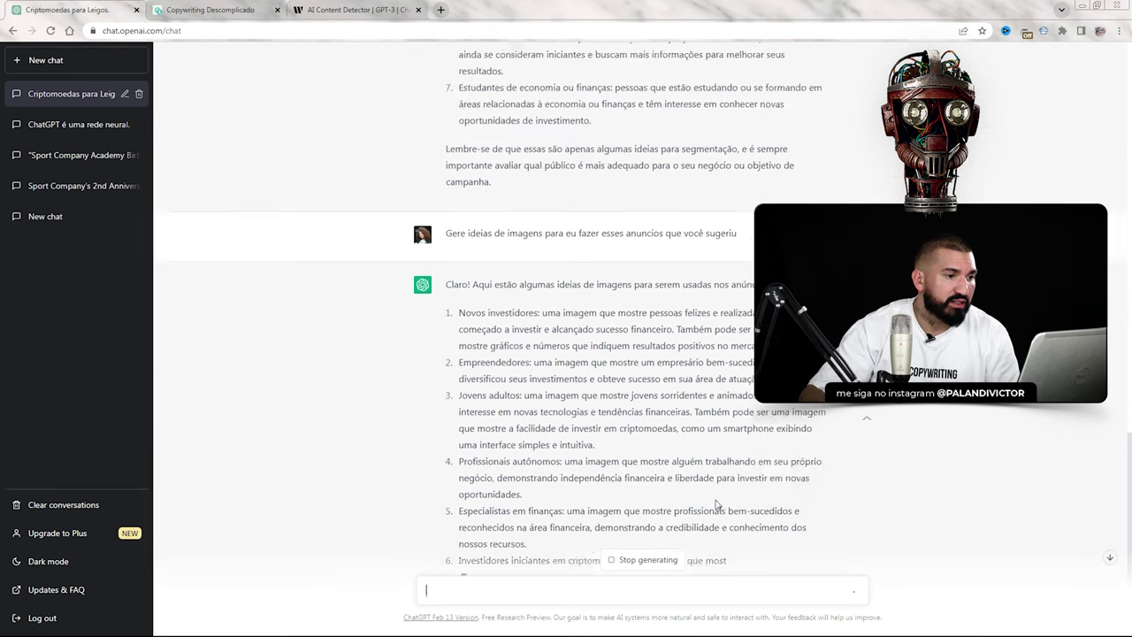
scroll(625, 429, down, 3)
click(523, 596)
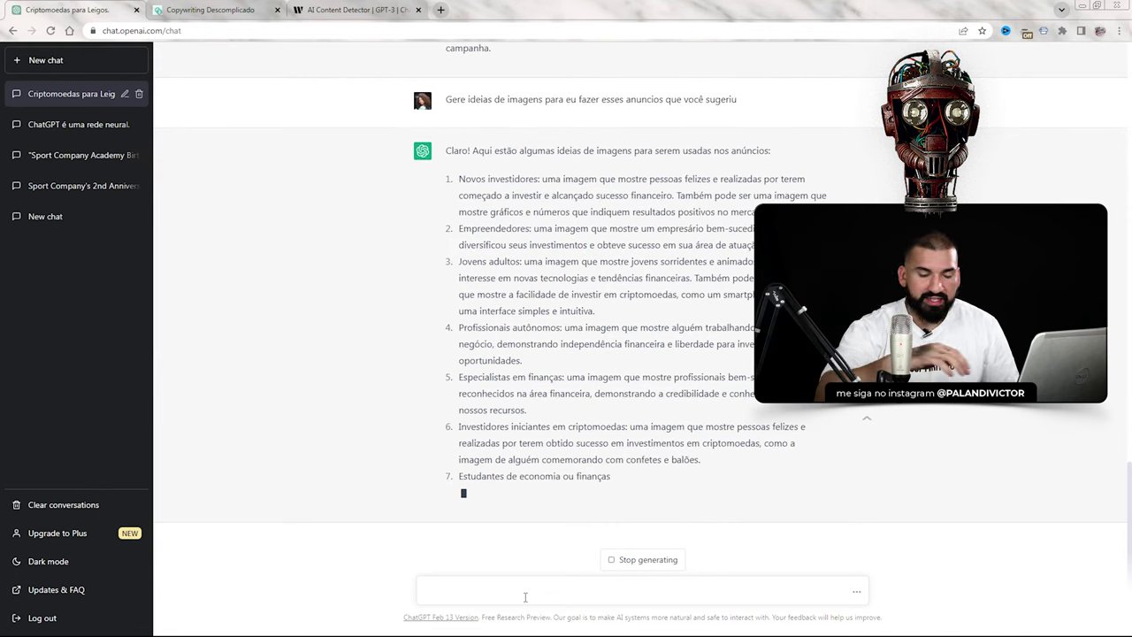
text(Quais métrica)
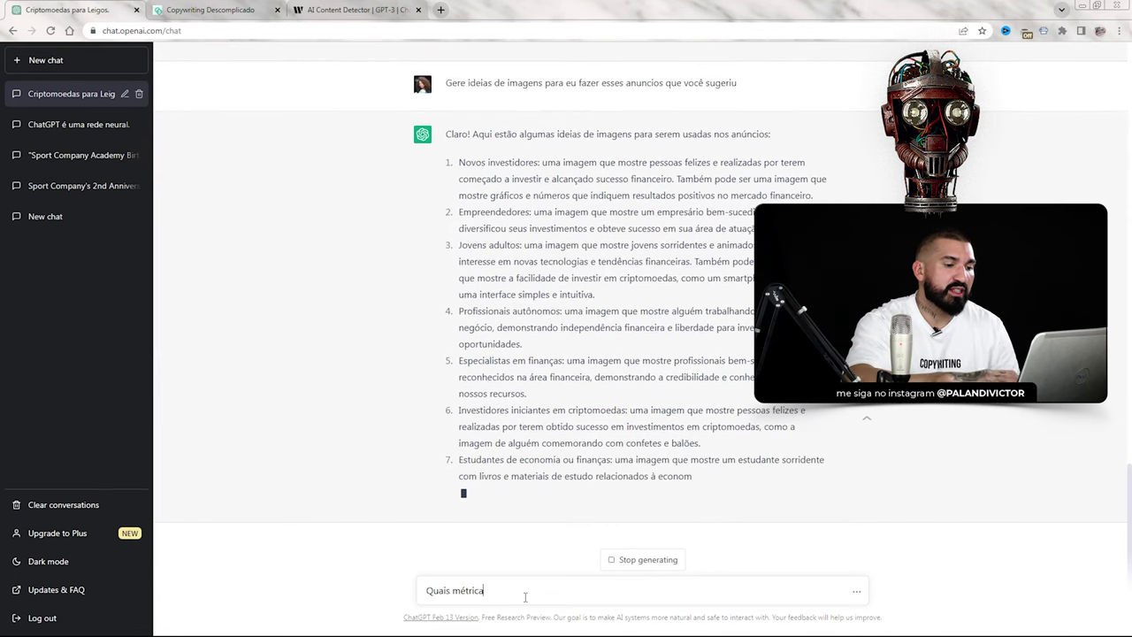
text(s eu devo analis)
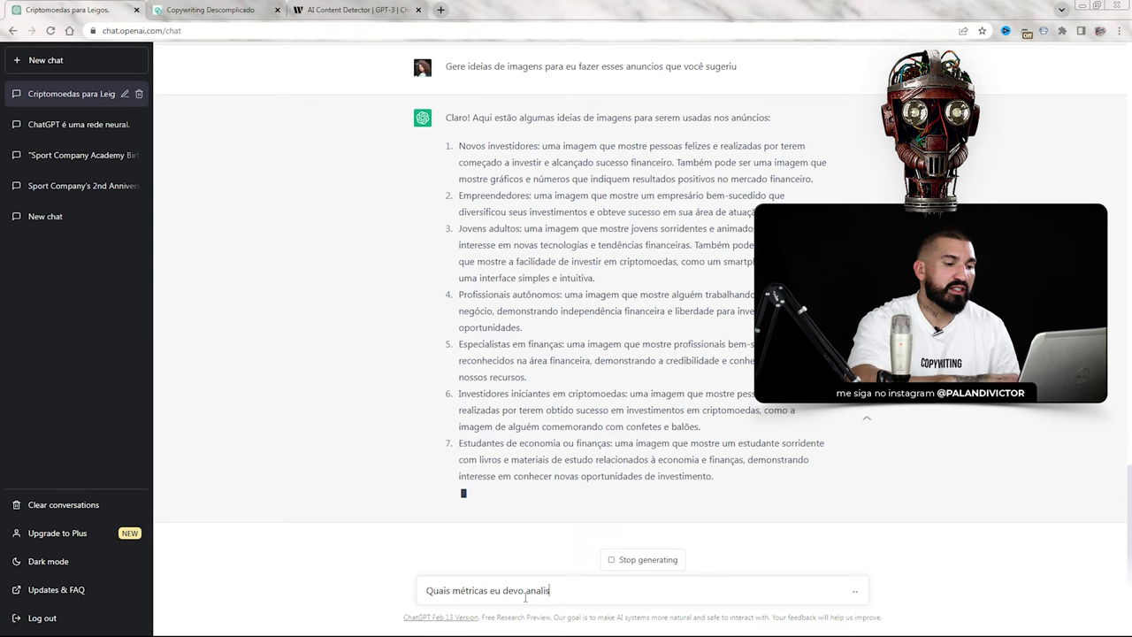
text(ar para saber se e)
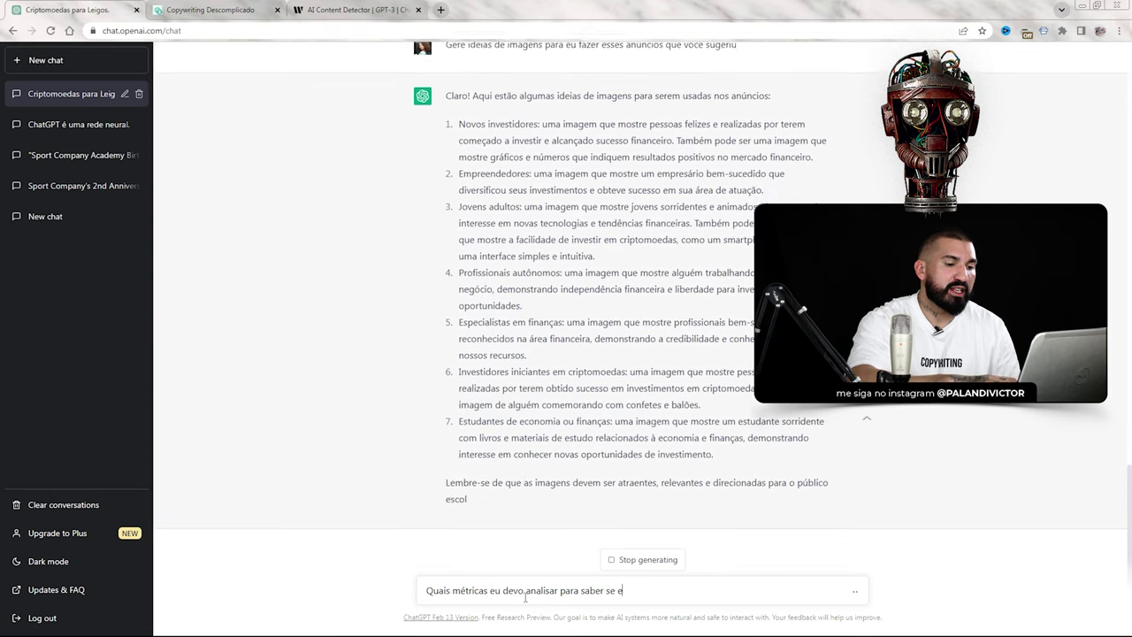
text(sses anúncios estão dando bons resultados no Facebook Ads?)
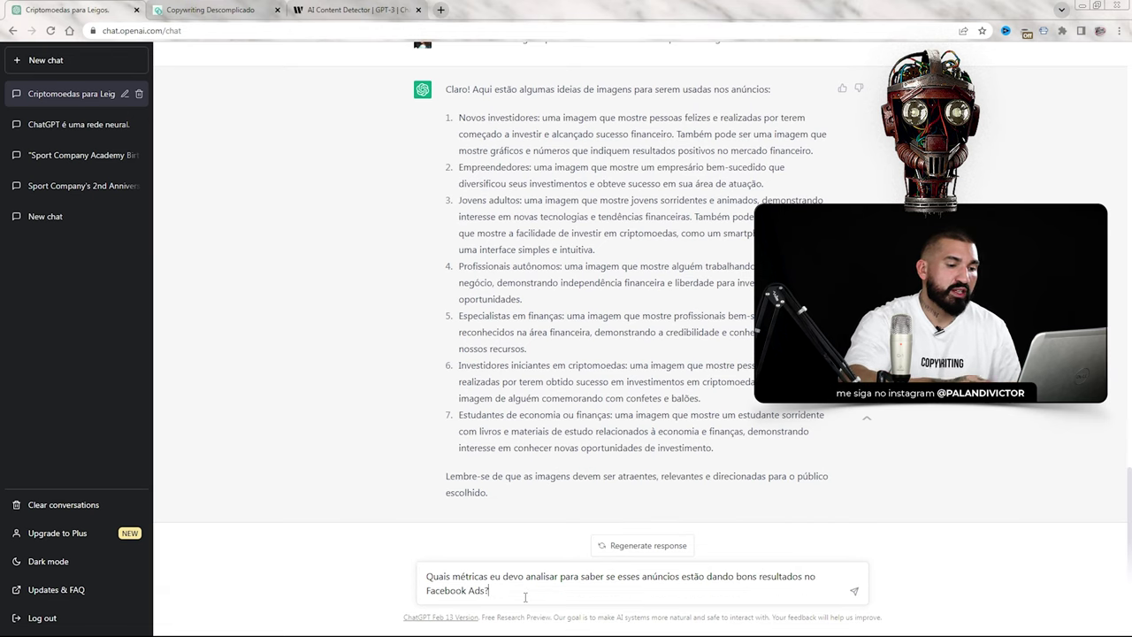
key(Return)
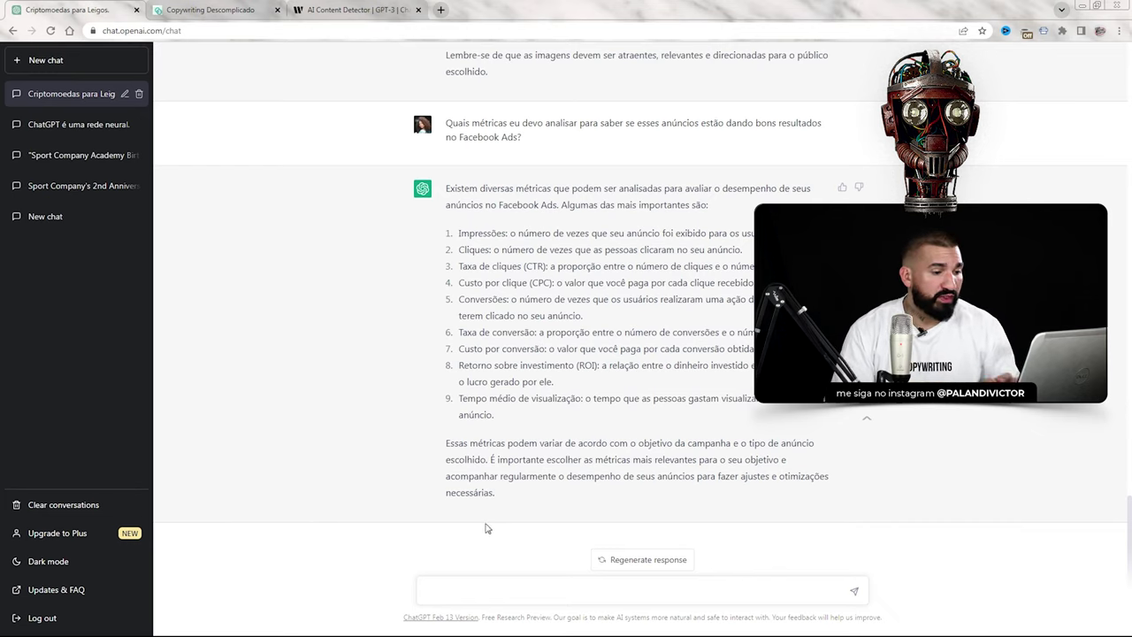
Send the prompt 'Faça um roteiro em vídeo para eu anunciar meu eBook sobre investimento em criptomoedas. Eu vou anunciar no Facebook e Instagram Ads.'.
click(476, 584)
text(Faça um roteiro em vídeo )
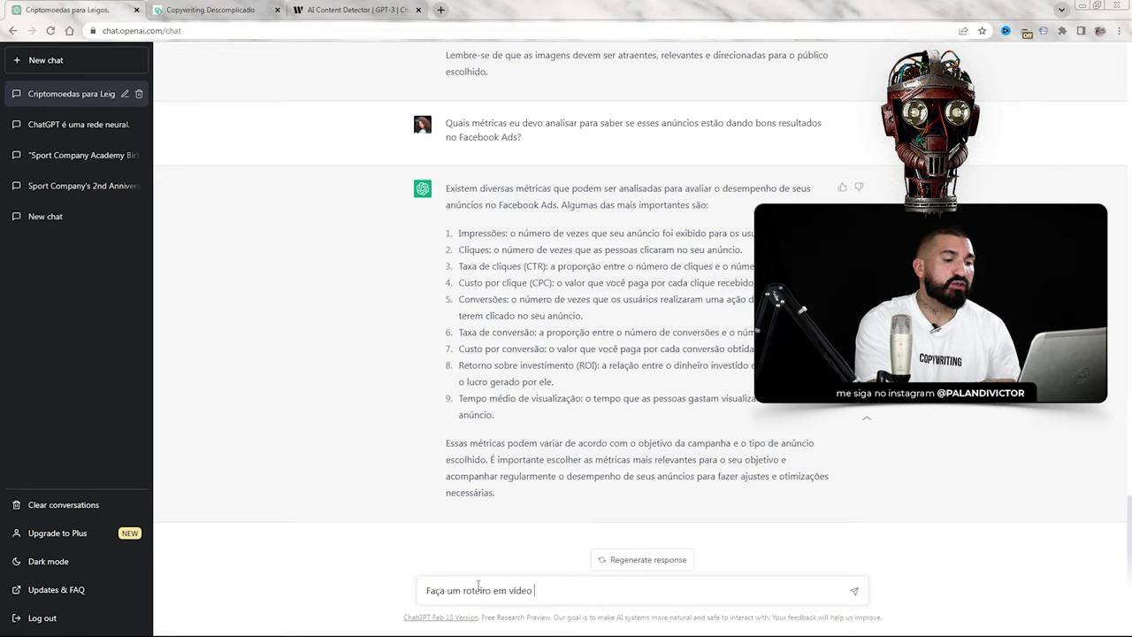
text(para eu anunciar meu eBook sobre investimento em criptomoedas. Eu vou )
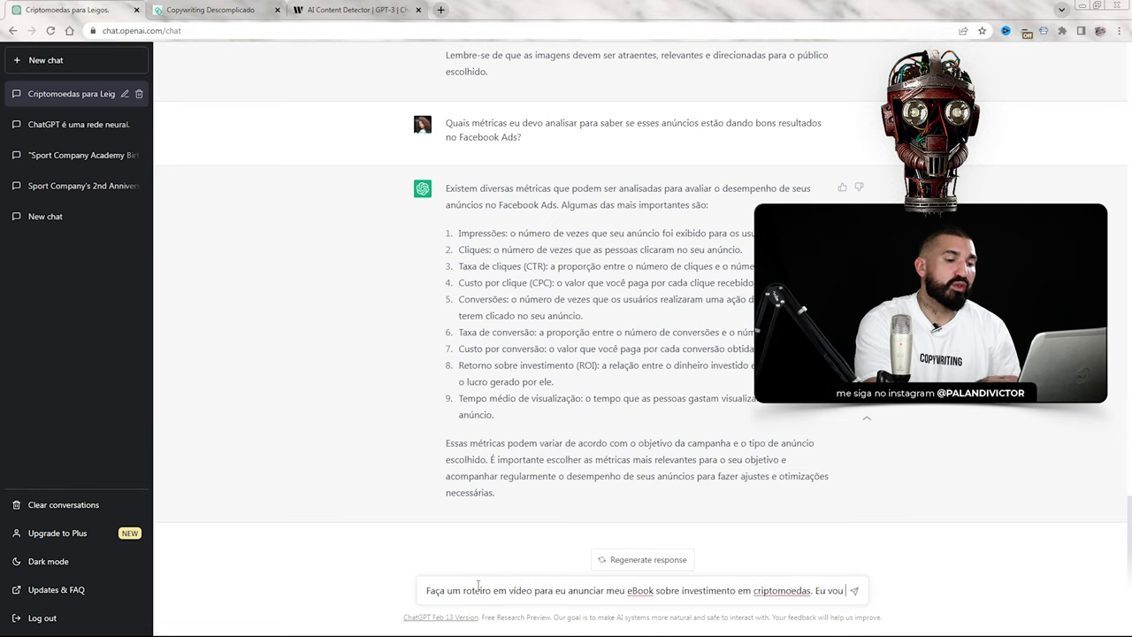
text(anunciar no Facebook e Instagram Ads.)
key(Return)
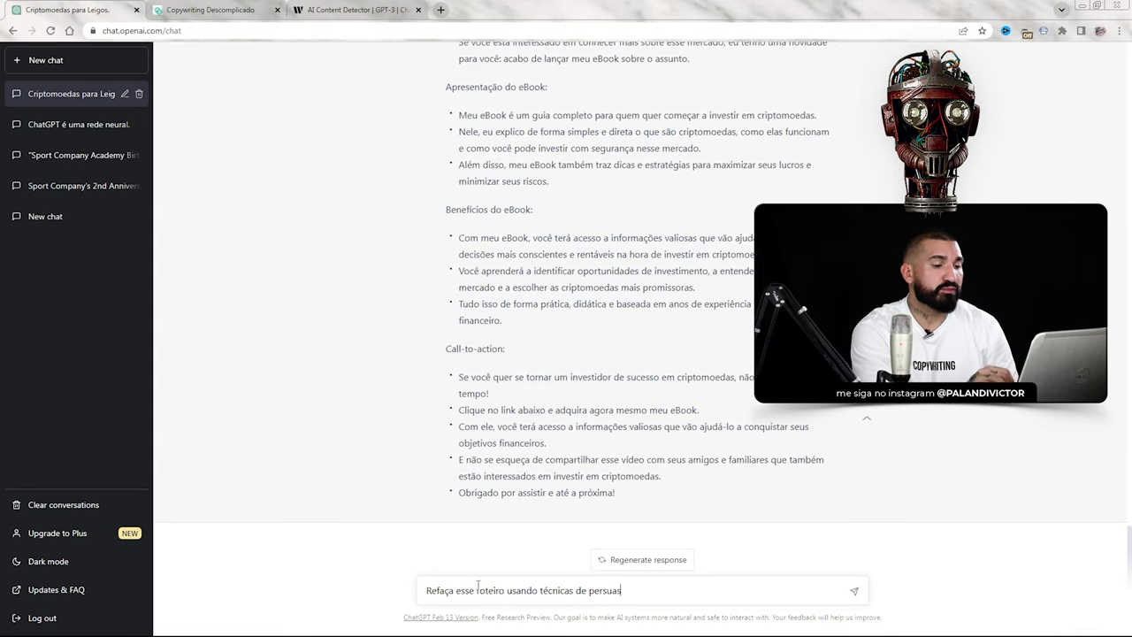
Send the prompt 'Refaça esse roteiro usando técnicas de persuasão'.
key(Return)
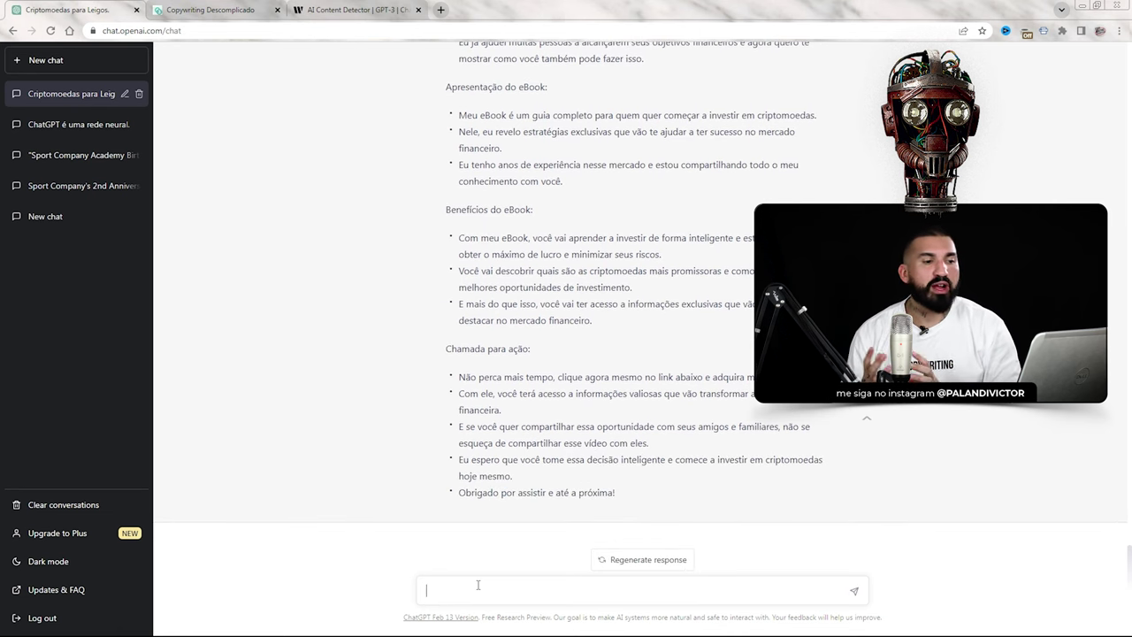
Compare the persuasive version of the eBook video script with the original script, especially their introductions.
scroll(531, 531, up, 3)
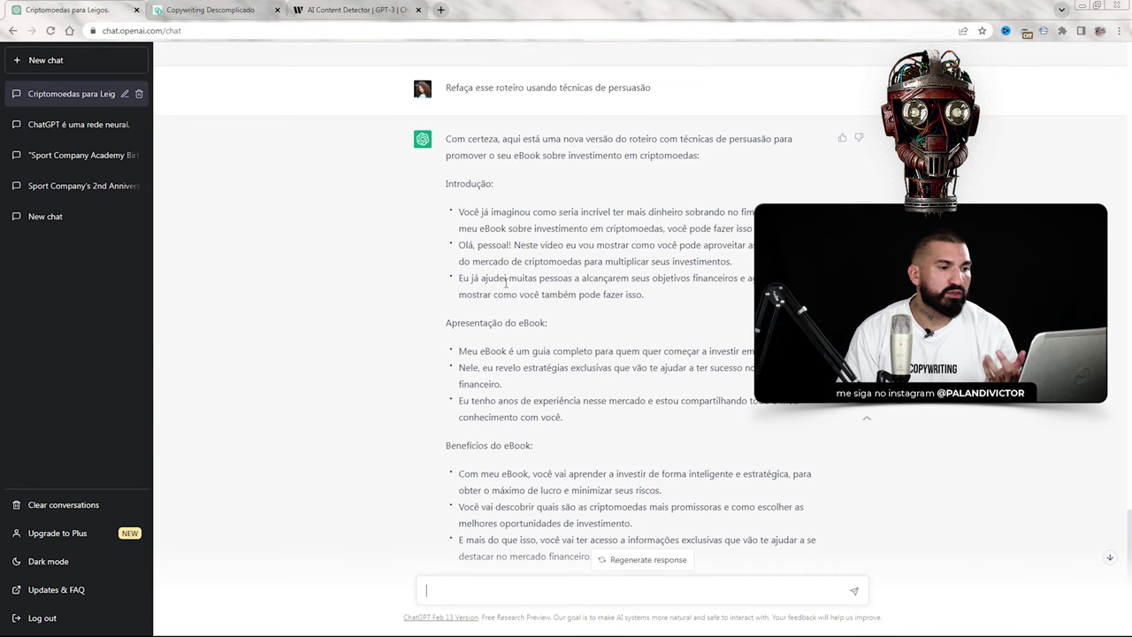
scroll(504, 398, down, 3)
scroll(491, 414, up, 4)
scroll(485, 416, up, 4)
scroll(447, 296, down, 6)
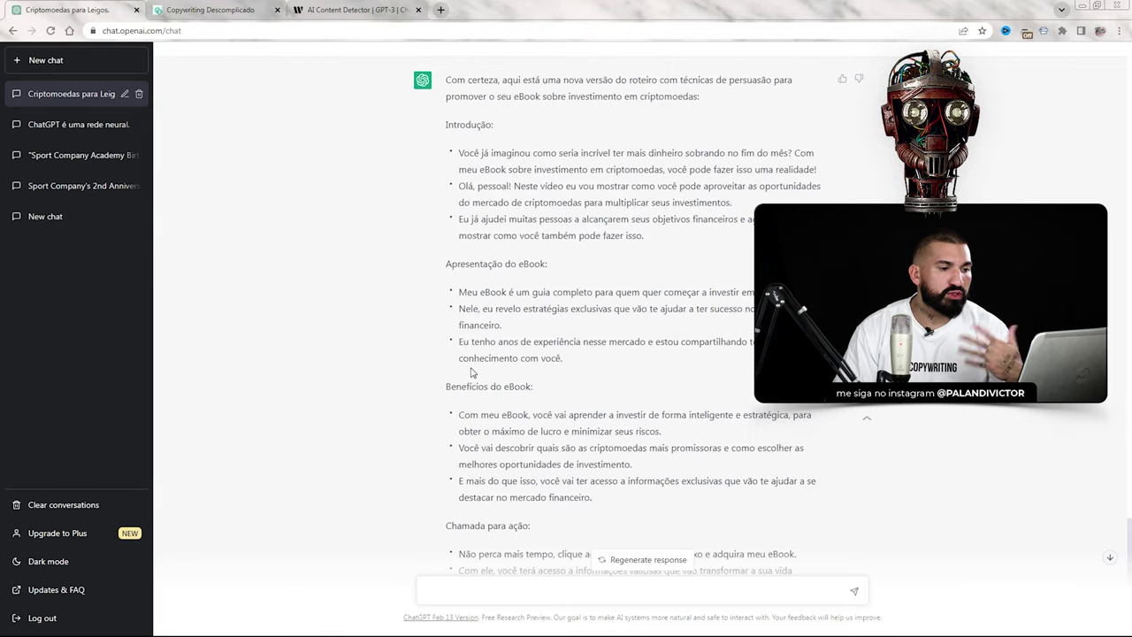
scroll(449, 265, up, 2)
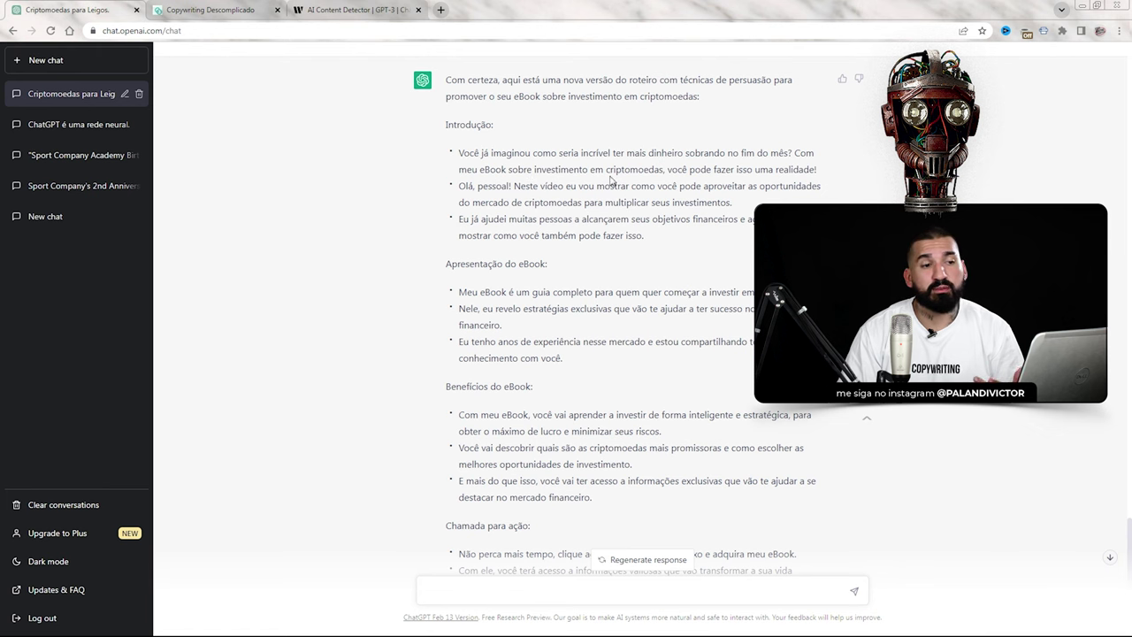
scroll(775, 144, up, 10)
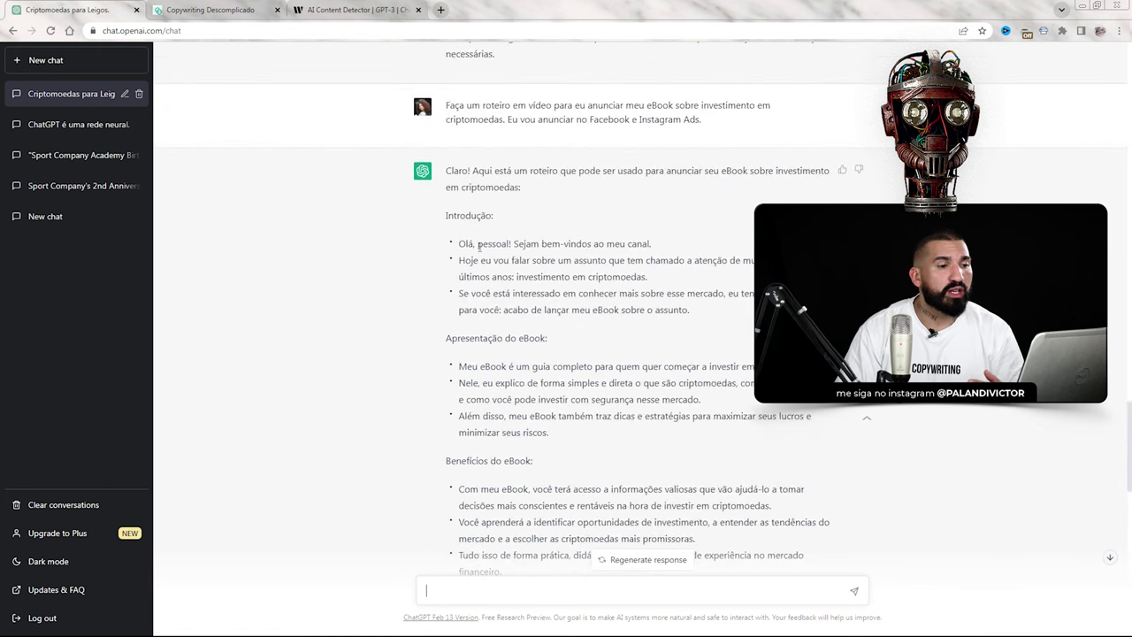
scroll(654, 272, down, 10)
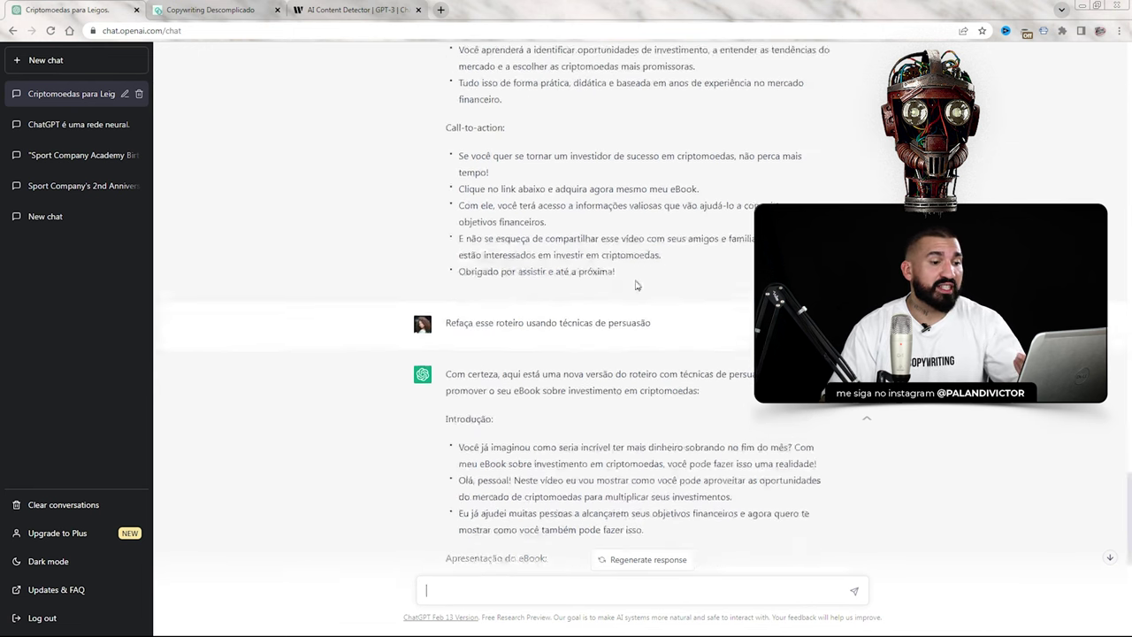